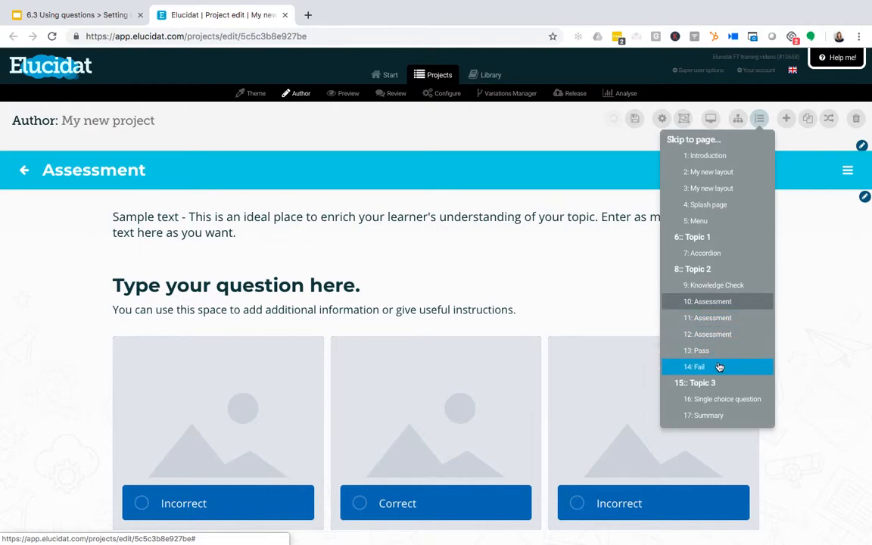
- On page 13, Pass, add a page rule to show it only if Result equals Pass, and save the page settings
click(720, 357)
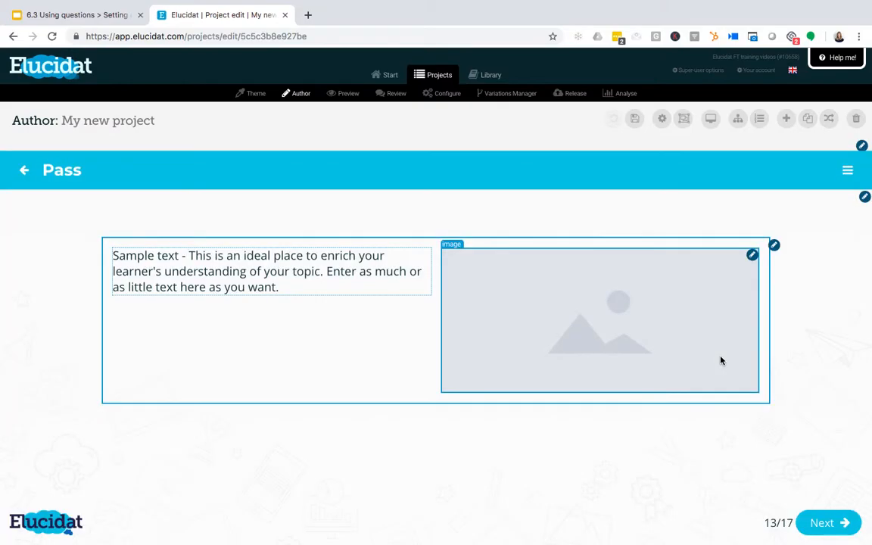
click(759, 119)
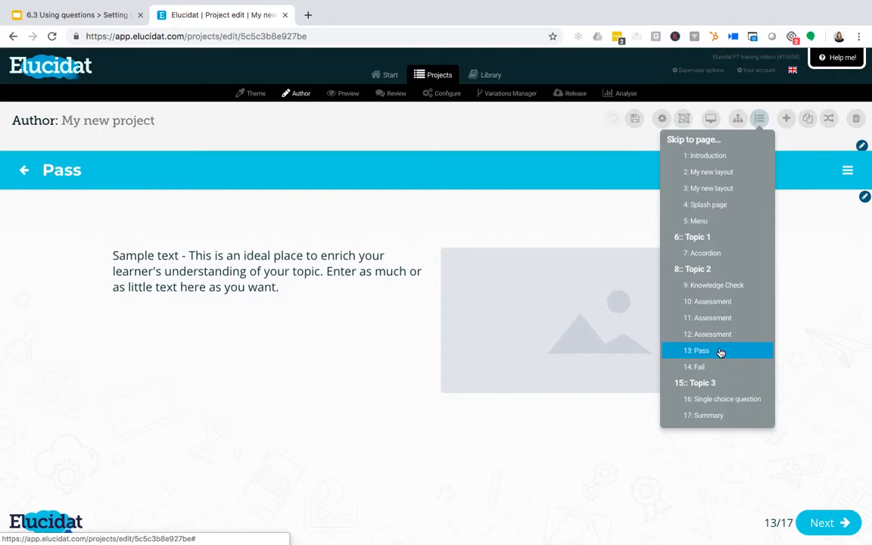
click(761, 121)
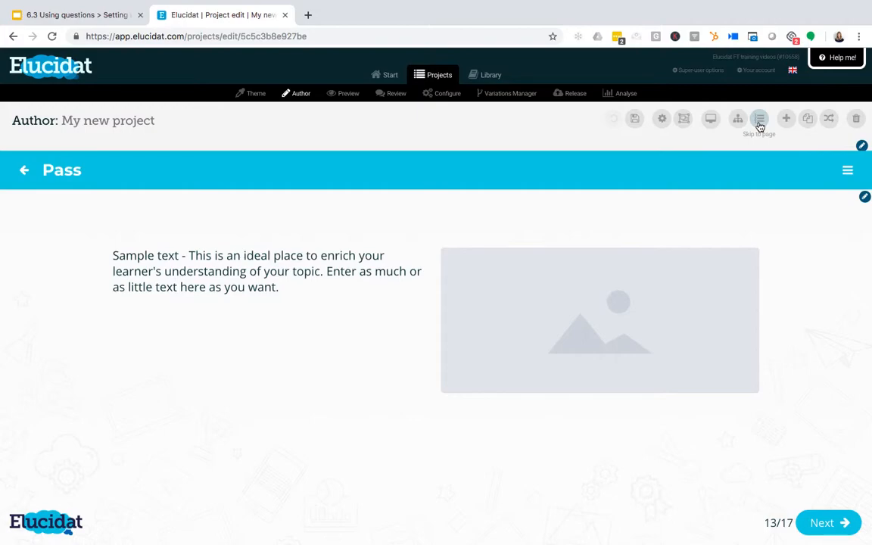
click(661, 125)
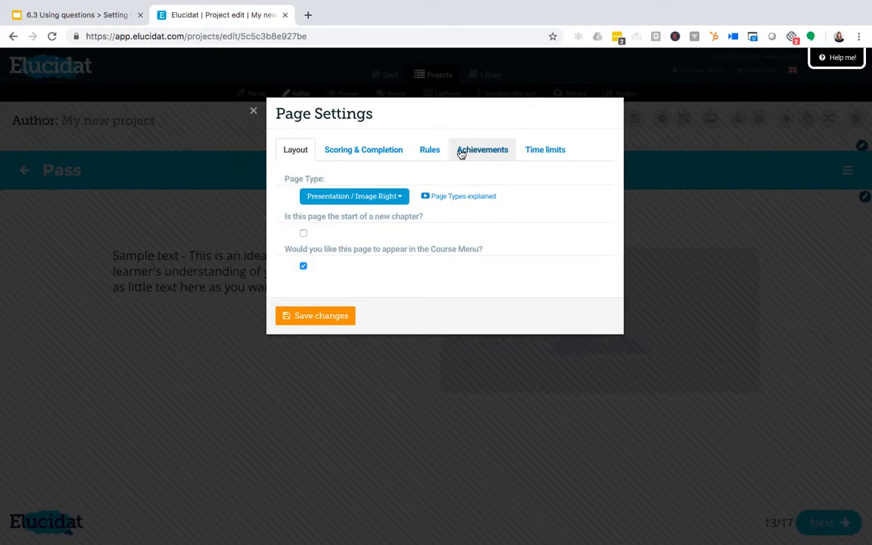
click(440, 155)
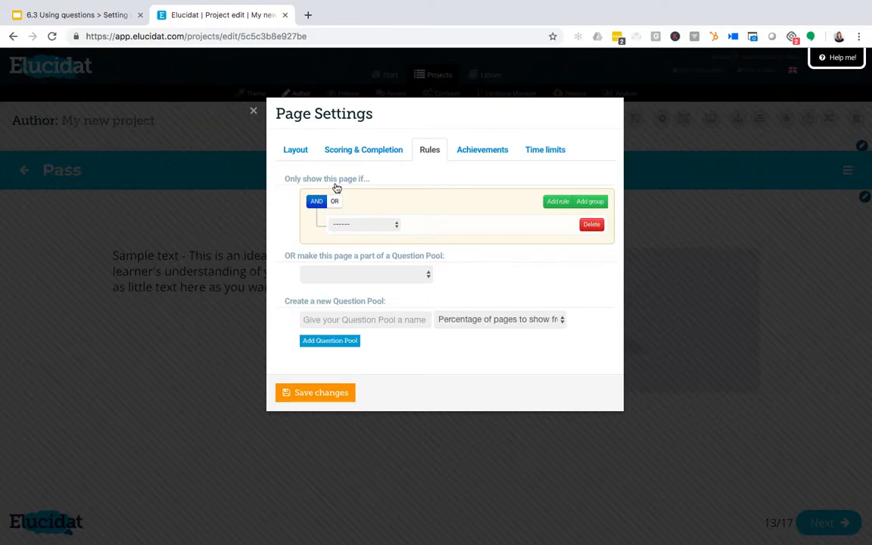
click(397, 225)
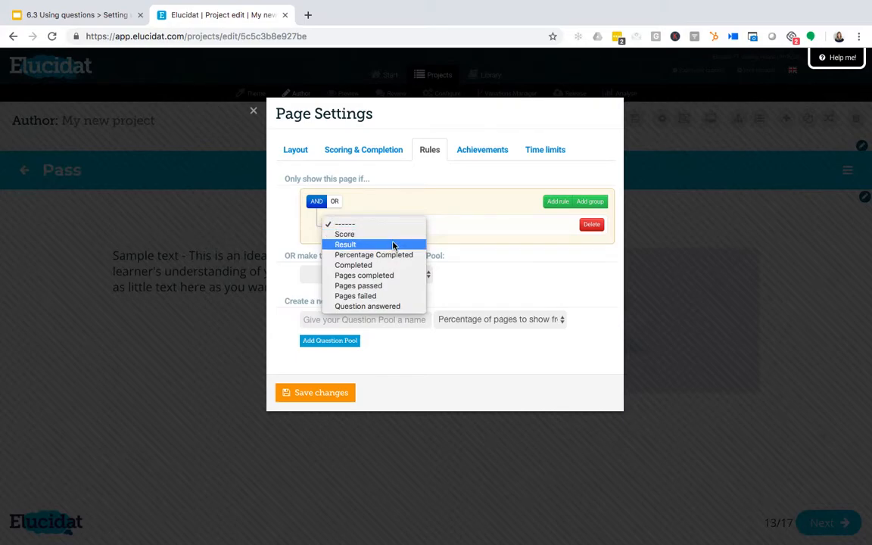
click(394, 246)
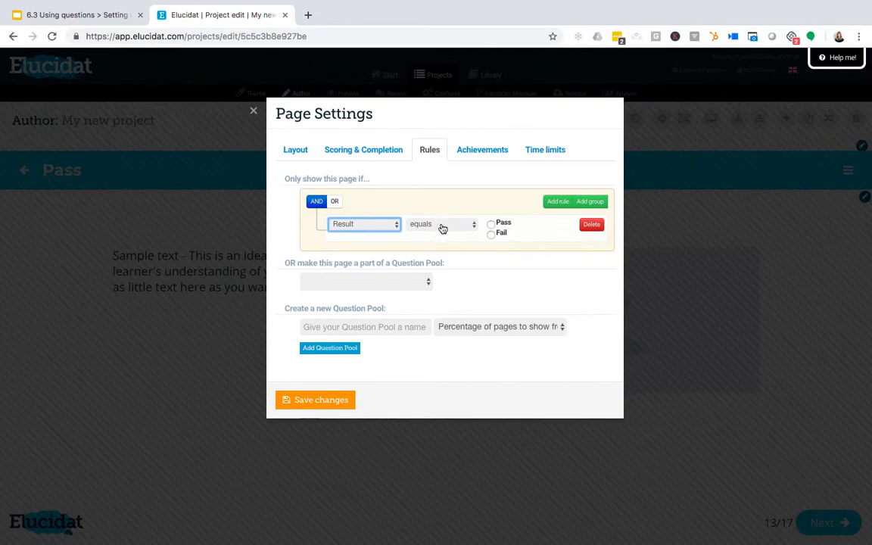
click(491, 225)
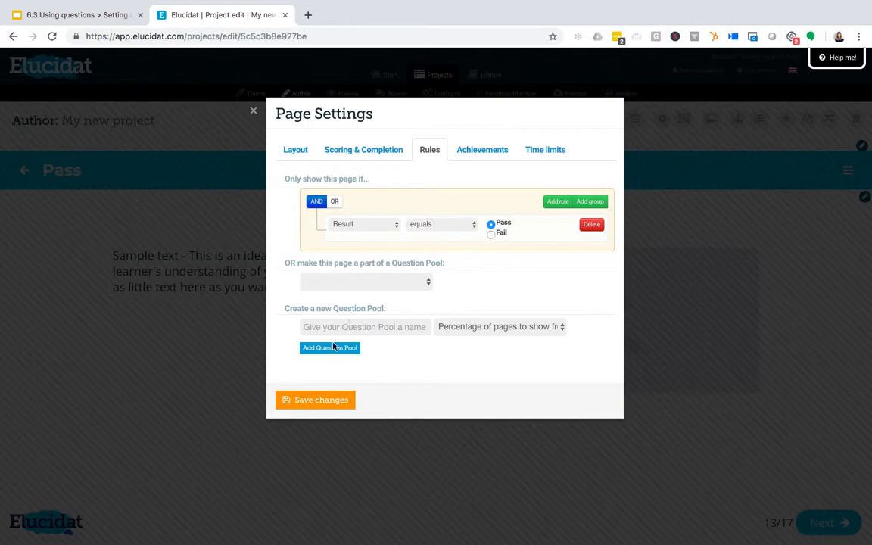
click(324, 406)
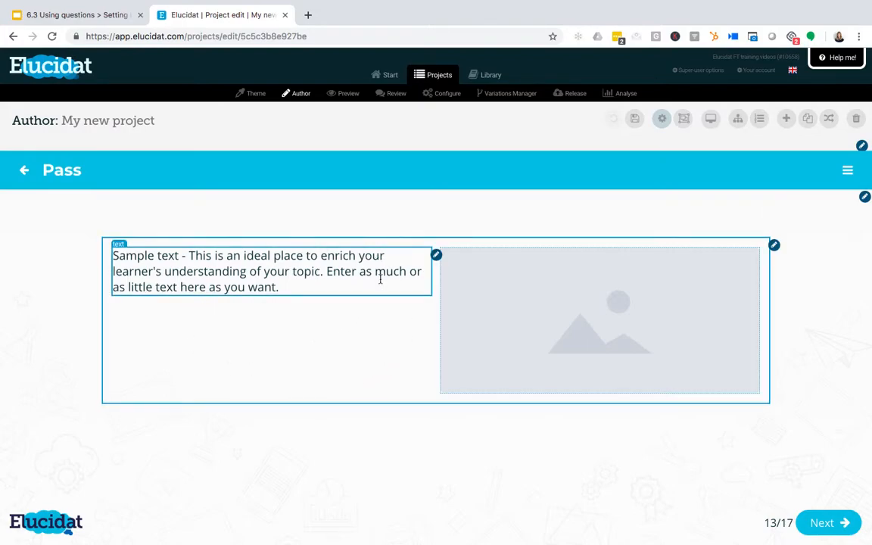
- Replace the sample text on the Pass page with "Congratulations!"
click(313, 289)
drag(313, 308, 110, 279)
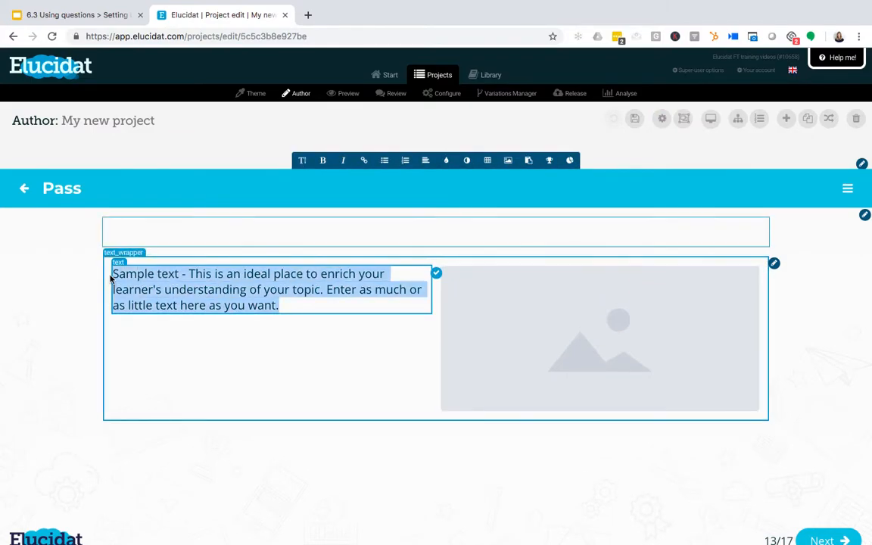
text(Co)
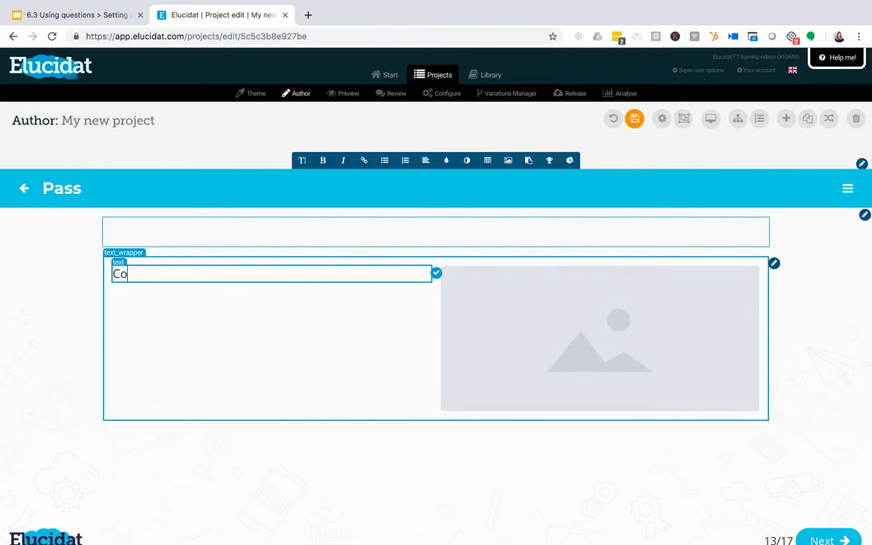
text(ngreatulations!)
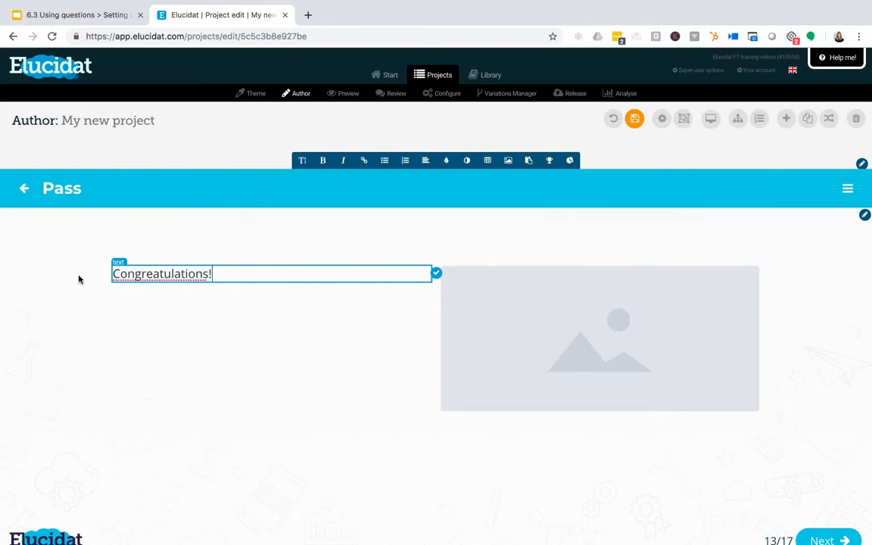
click(152, 274)
key(BackSpace)
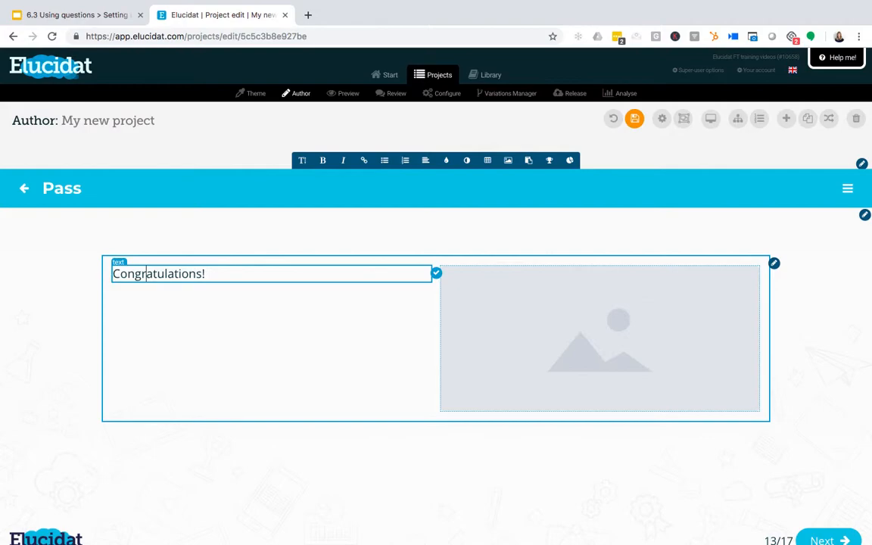
click(436, 274)
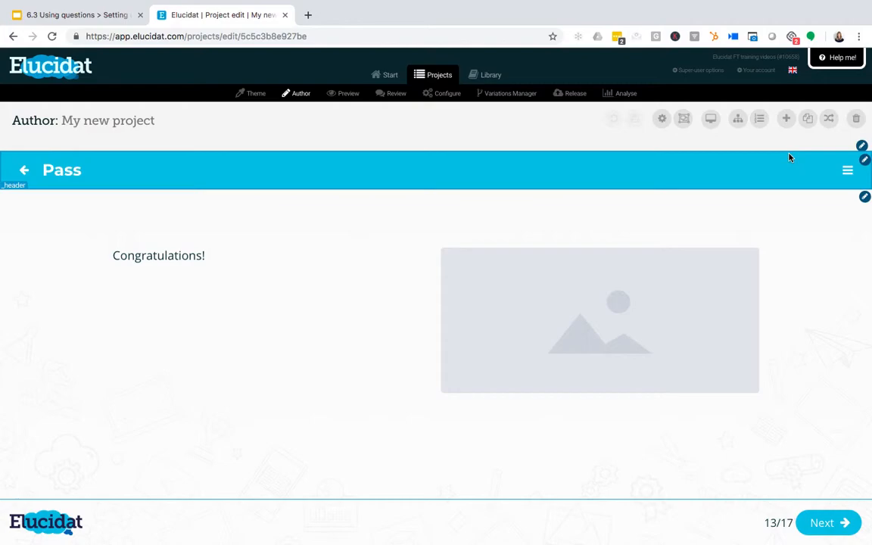
- On page 14, Fail, add a page rule to show it only if Result equals Fail, and save the page settings
click(762, 121)
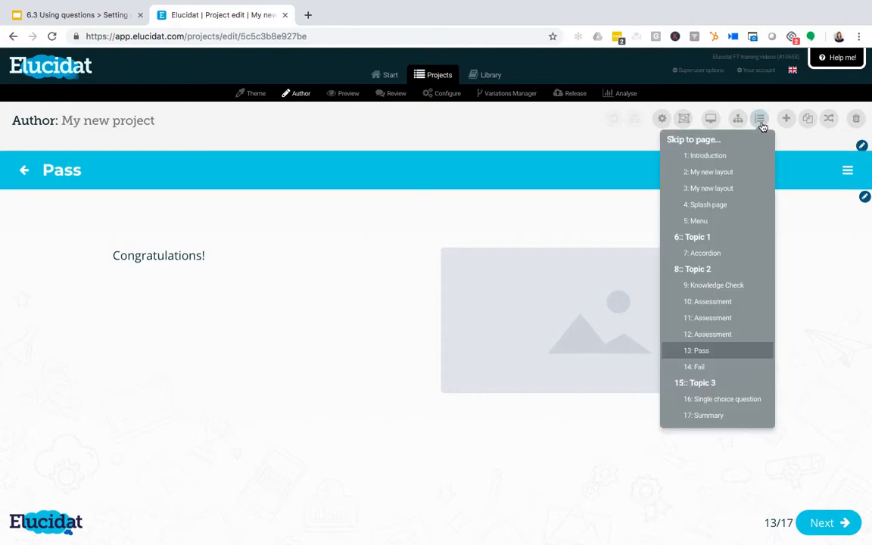
click(738, 368)
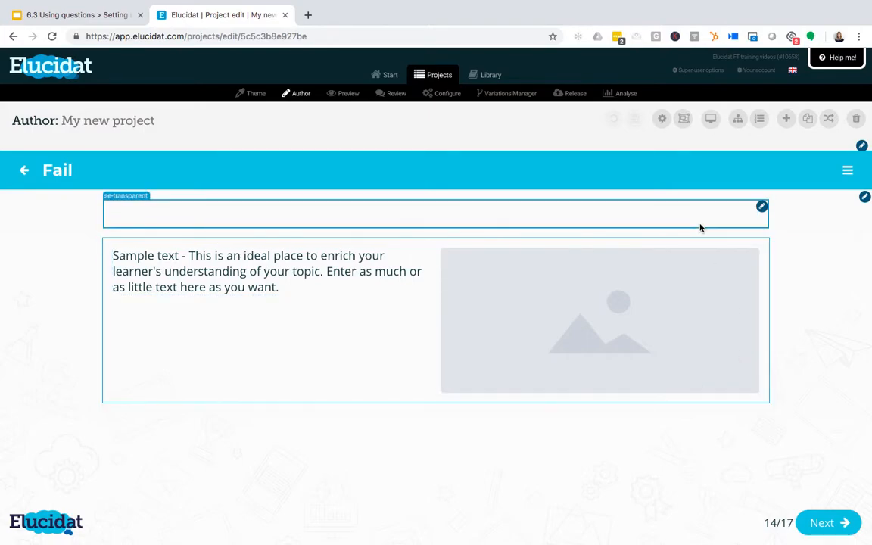
click(663, 121)
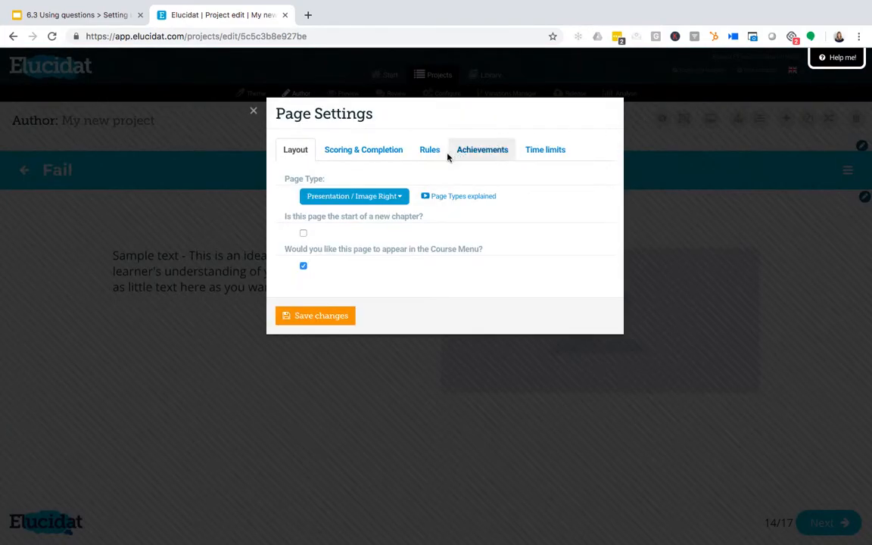
click(430, 151)
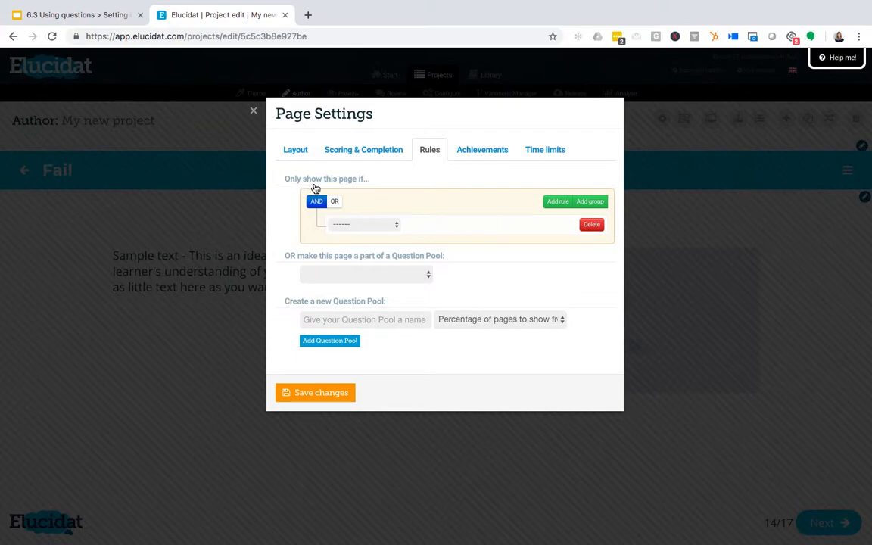
click(397, 225)
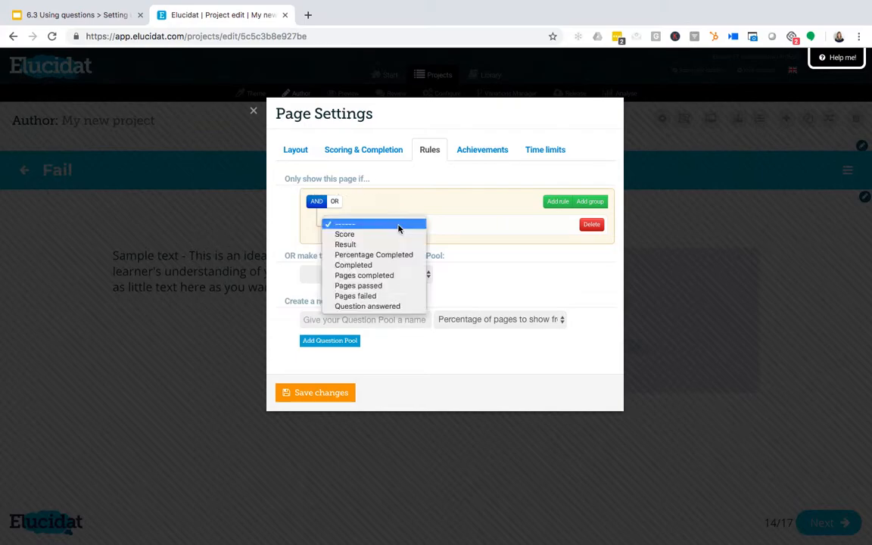
click(389, 247)
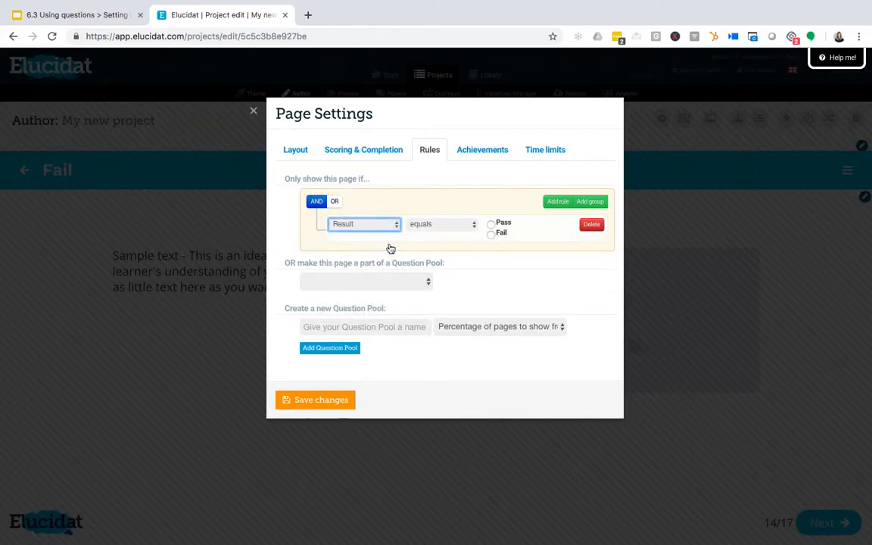
click(492, 237)
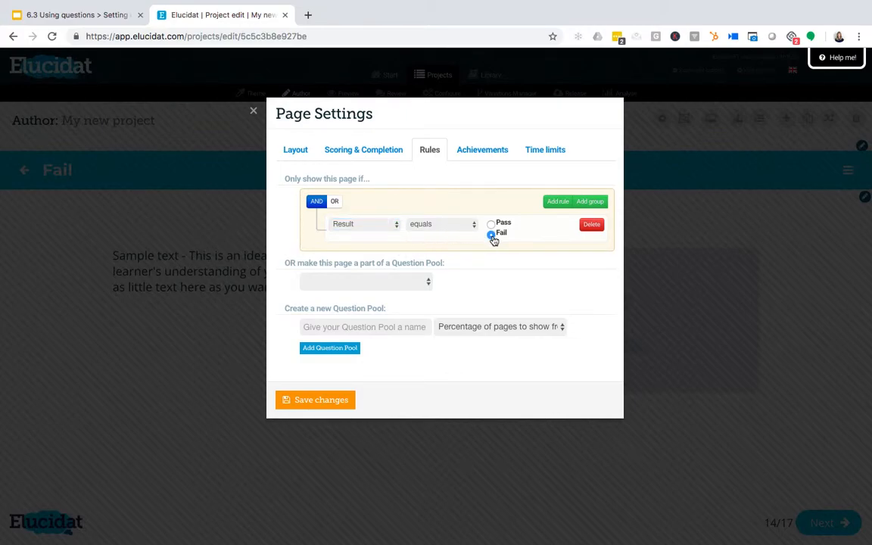
click(326, 408)
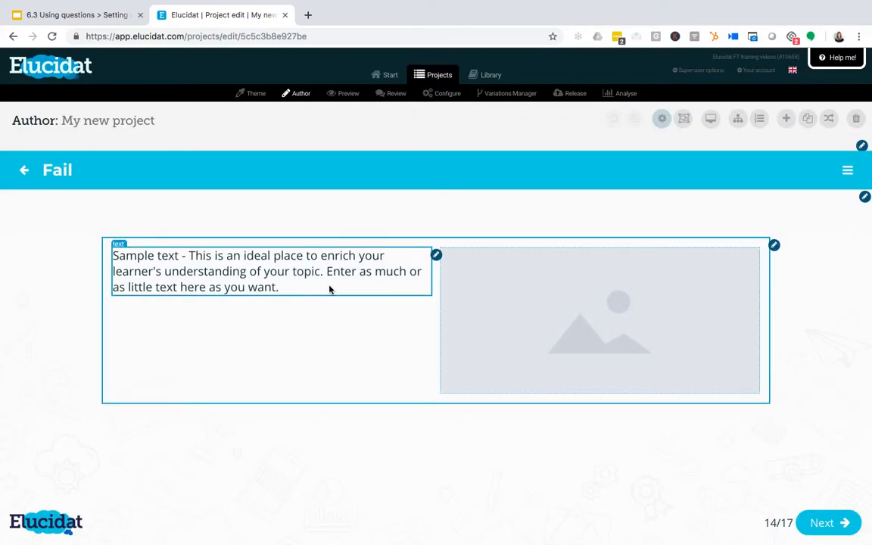
- Replace the sample text on the Fail page with "Sorry, you didn't score enough to pass this time."
click(387, 266)
drag(289, 307, 101, 270)
text(Sorry)
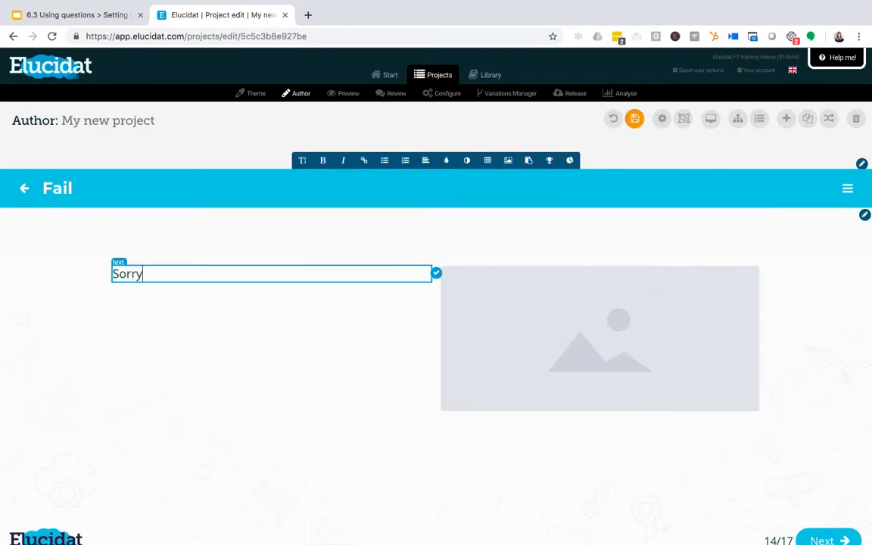
text(, you didn't scor)
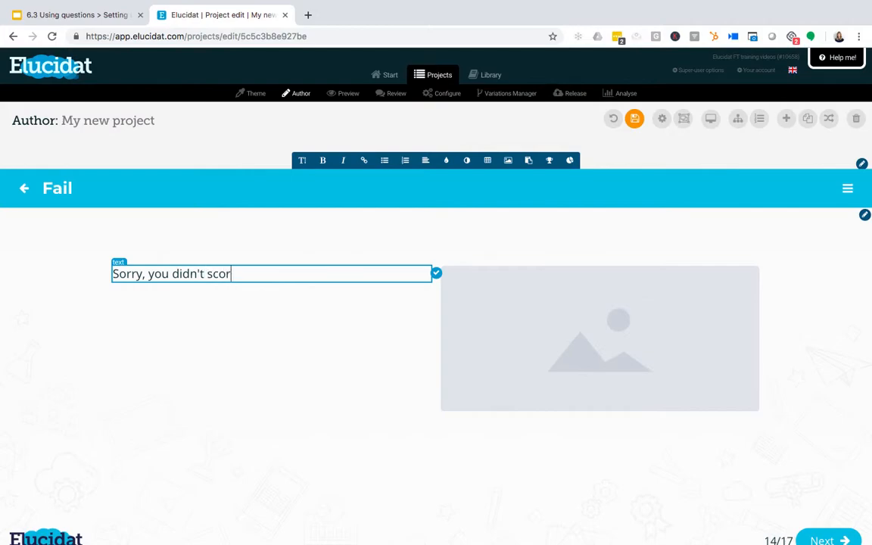
text(e enough to pass this time.)
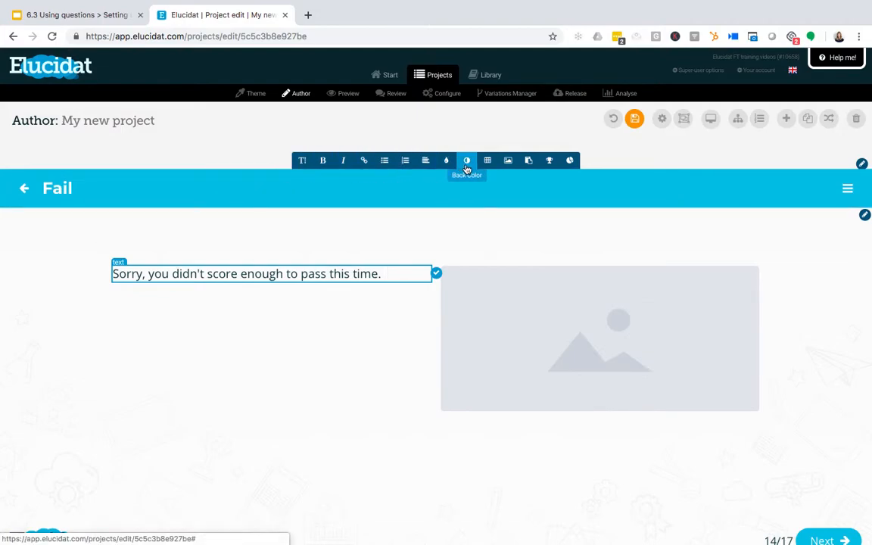
- Append the Total score (%) clip to the Fail page's message, introduced by "You scored:", and save the page
click(529, 162)
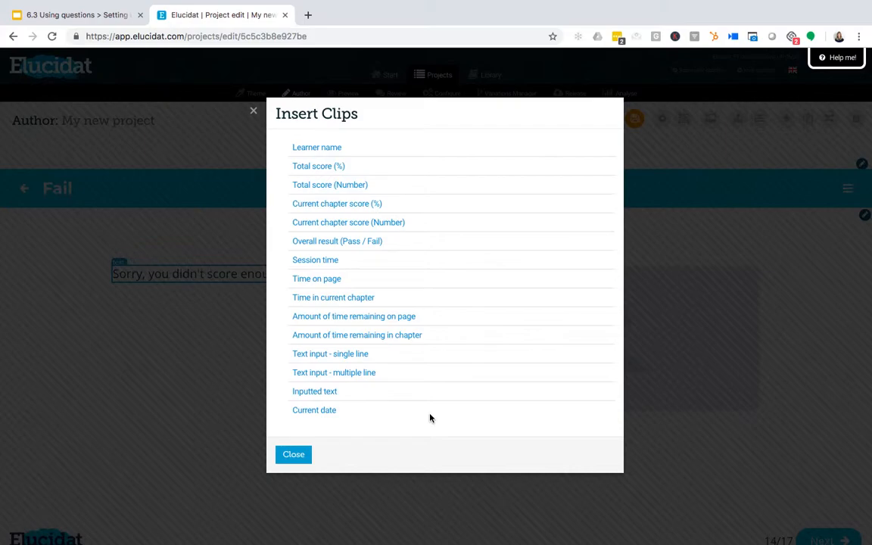
click(318, 166)
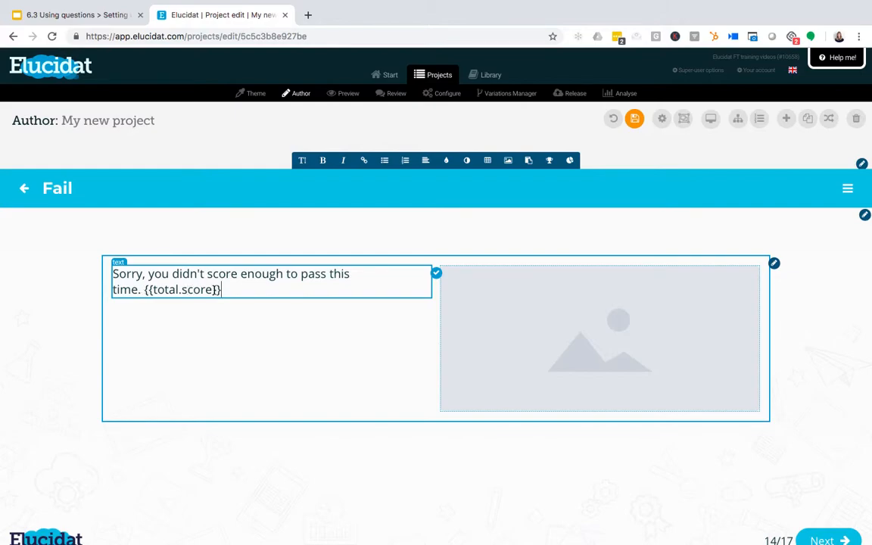
click(142, 291)
text(You score)
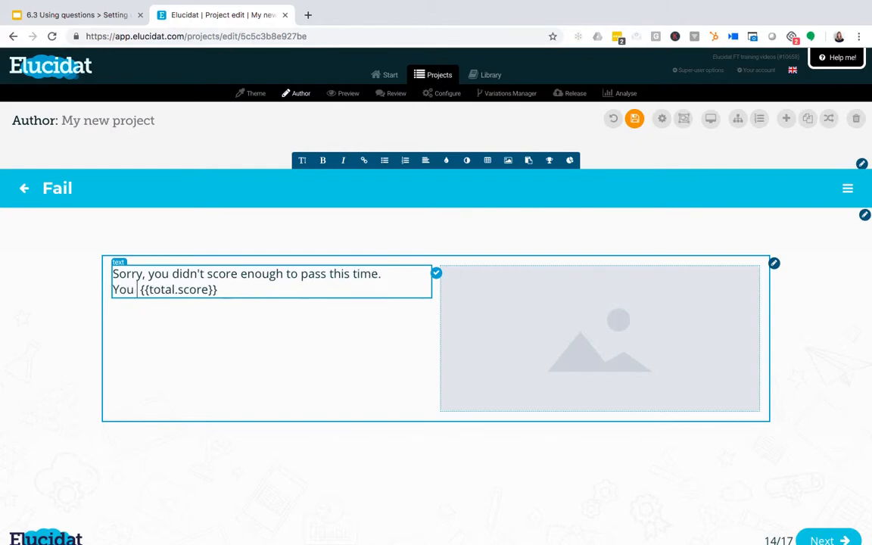
text(d:)
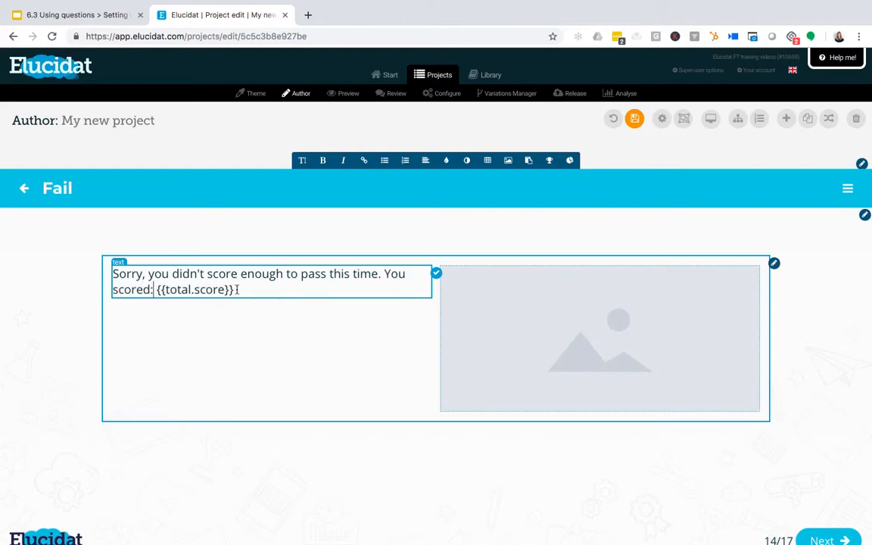
scroll(440, 279, down, 1)
click(440, 279)
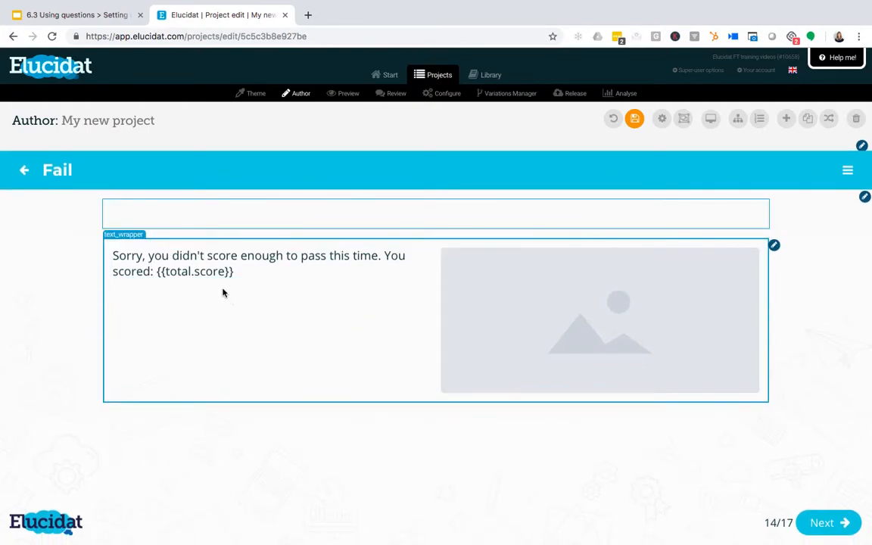
click(637, 120)
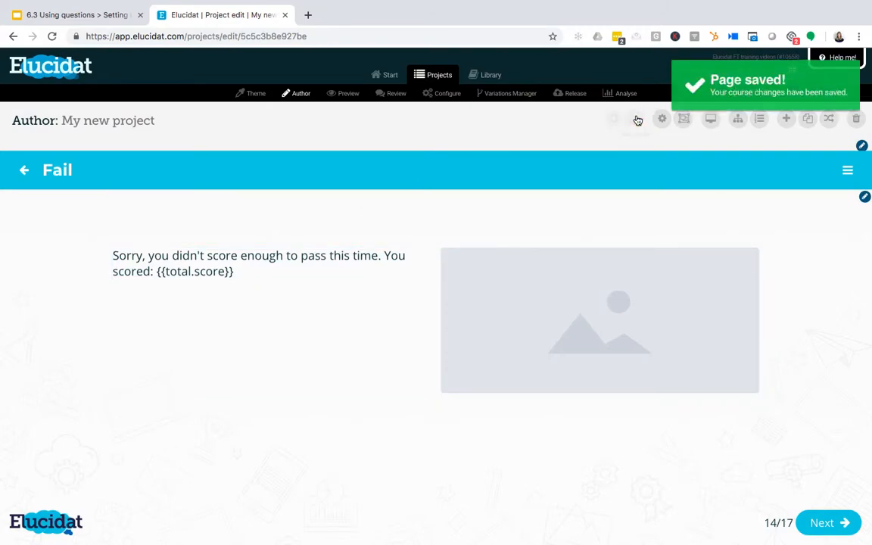
- Append "You scored:" and the Total score (%) clip to the message on page 13, Pass, and save the page
click(761, 127)
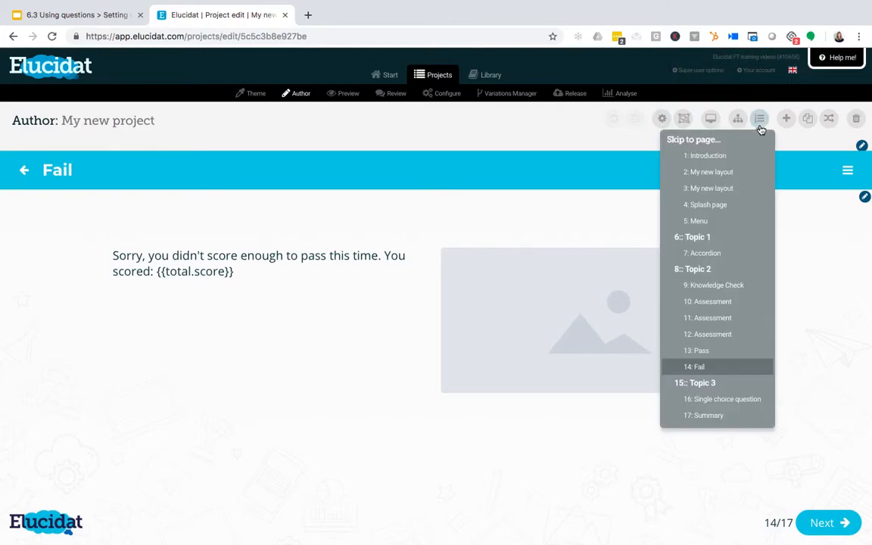
click(727, 352)
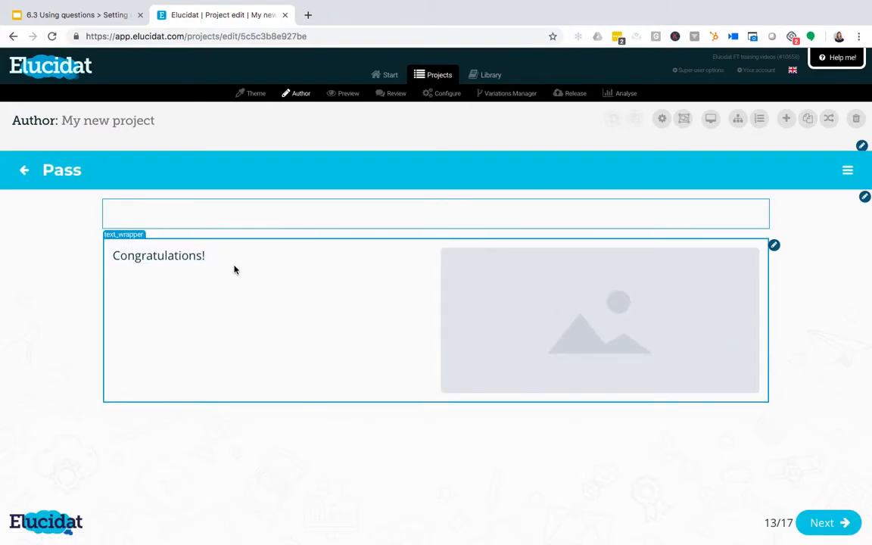
click(226, 259)
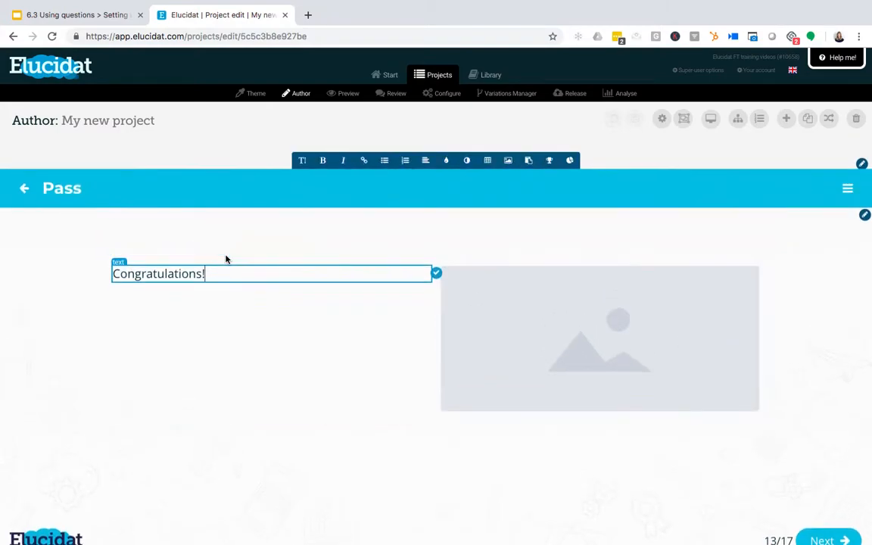
text(You scored)
click(528, 161)
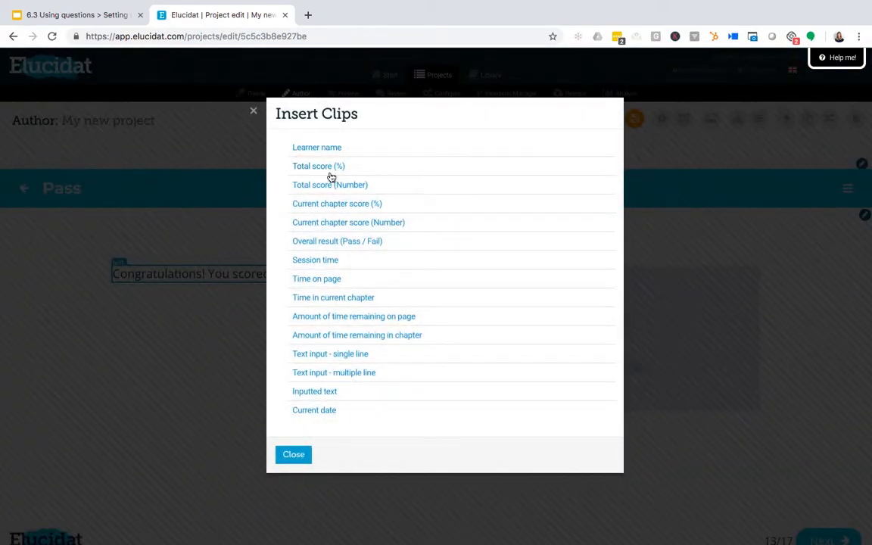
click(327, 168)
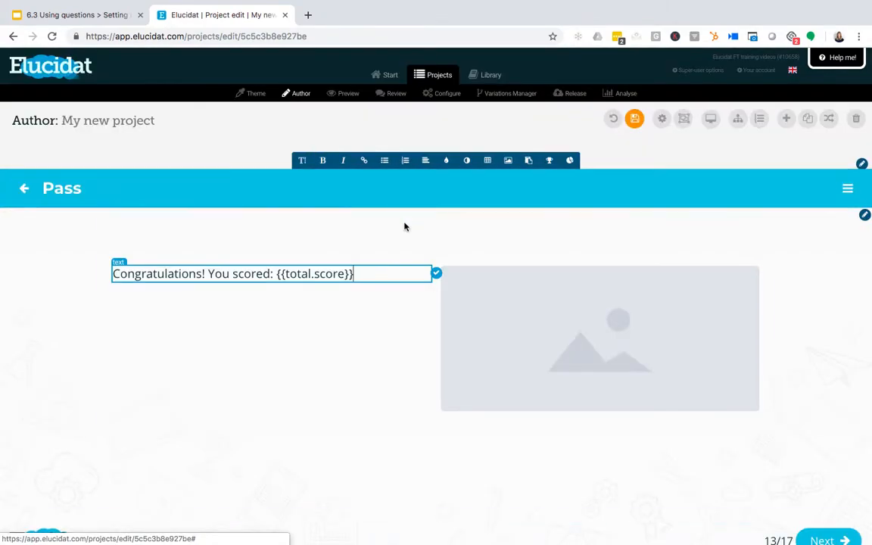
click(437, 276)
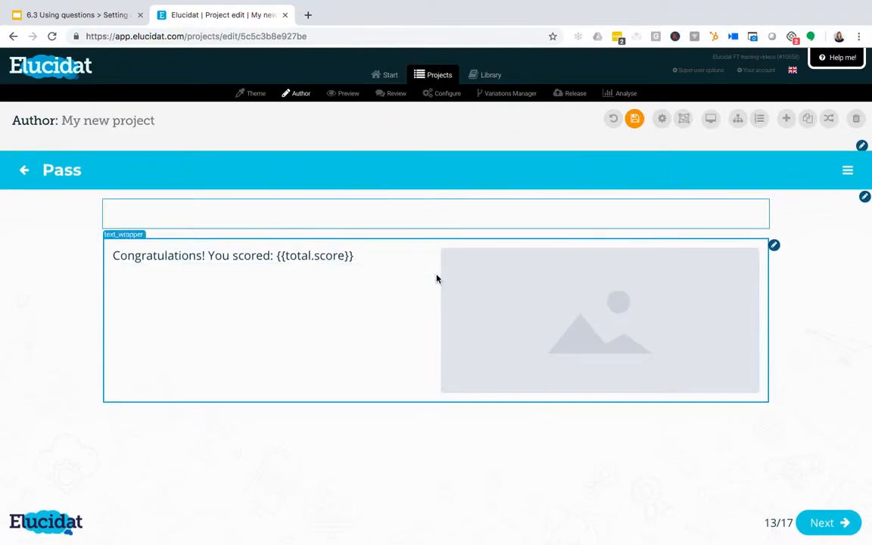
click(634, 129)
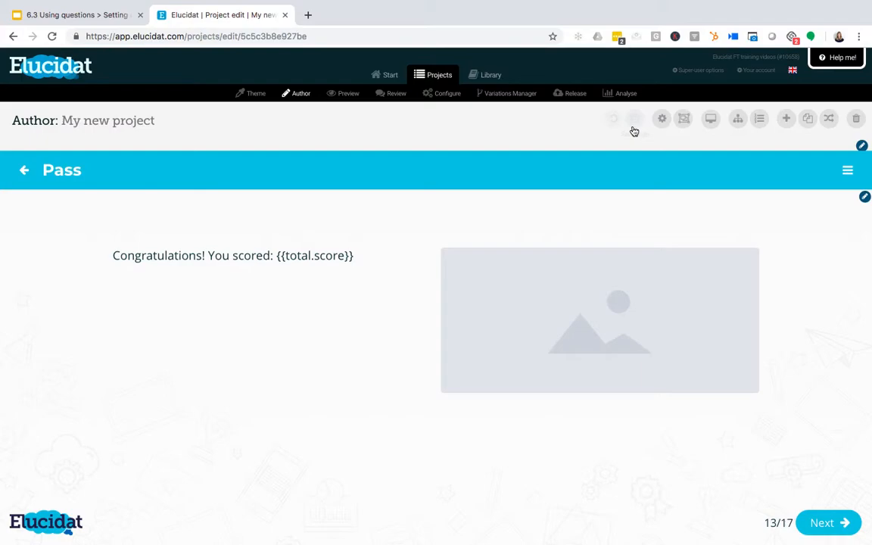
- Preview the project and submit the Correct answer to all three assessment questions to check the Pass page
click(348, 94)
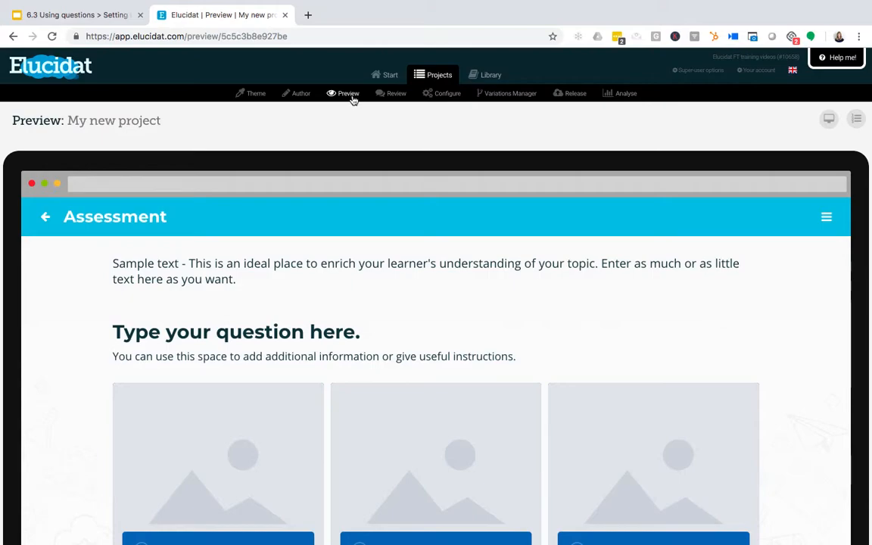
scroll(822, 281, down, 1)
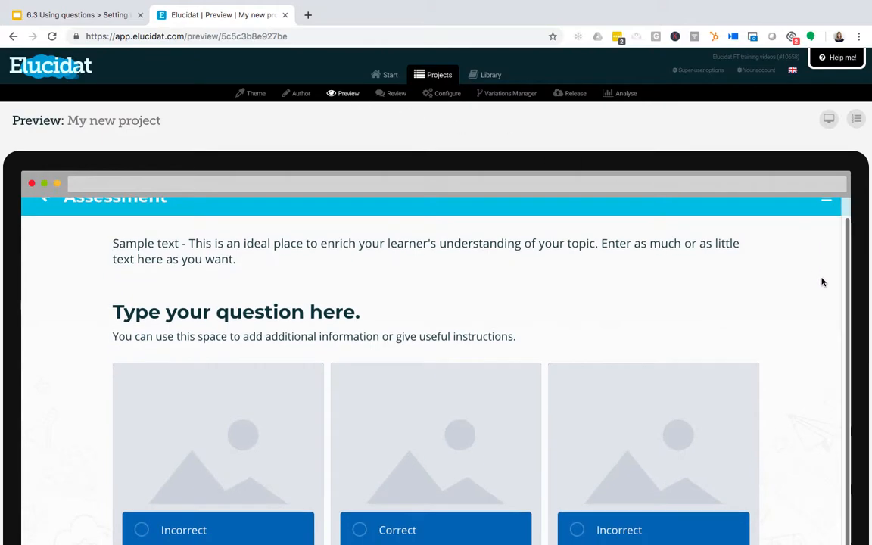
scroll(823, 282, down, 3)
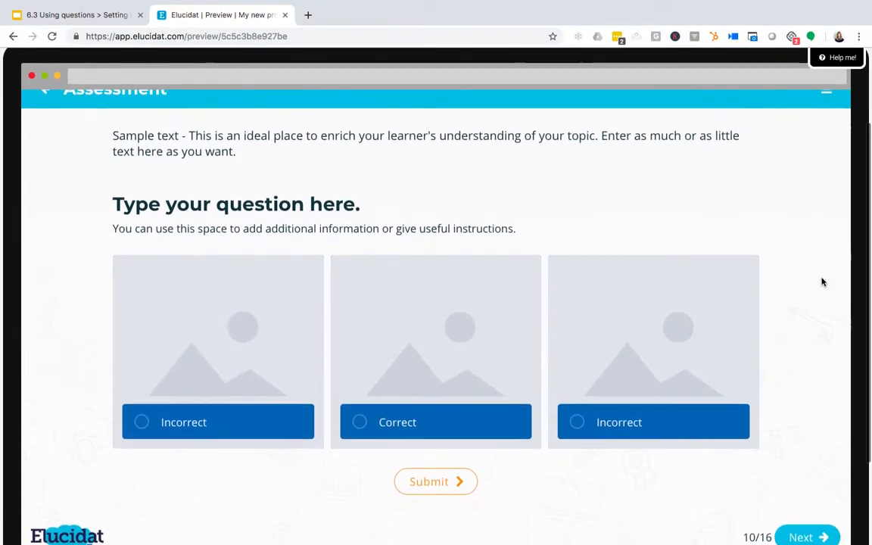
click(450, 410)
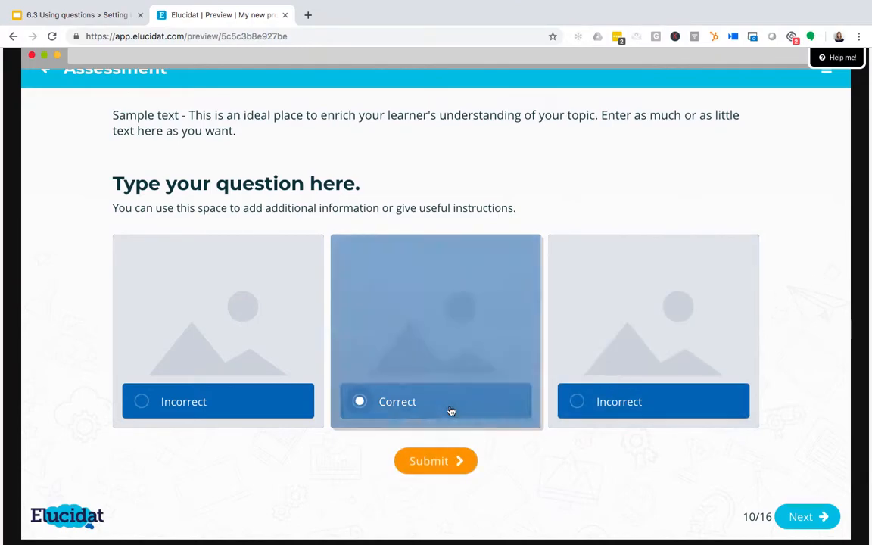
click(462, 469)
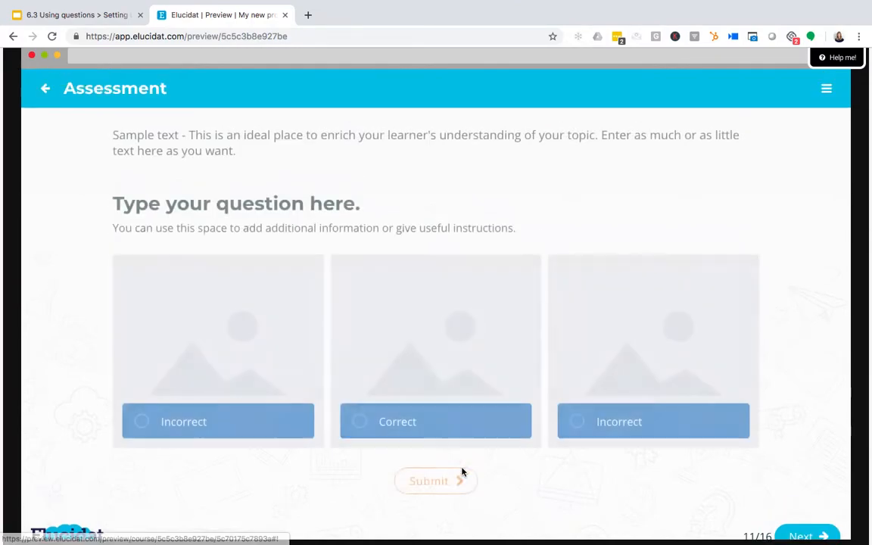
click(464, 438)
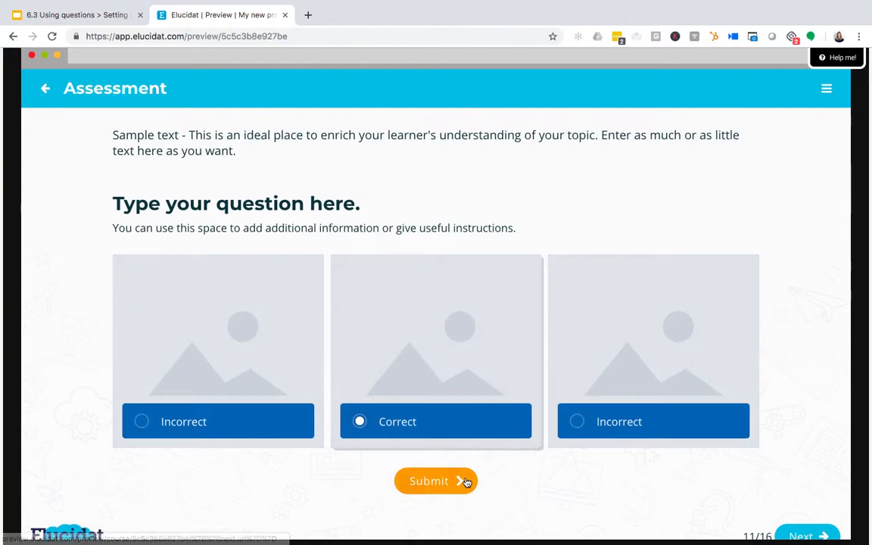
click(466, 482)
click(477, 428)
click(461, 483)
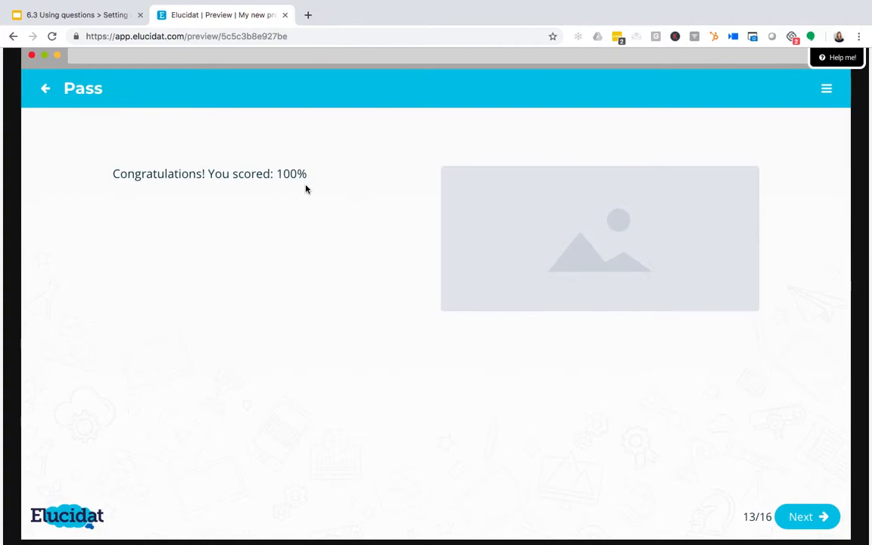
- Return the preview to the first assessment question and submit Incorrect, Incorrect and Correct answers to check the Fail page
key(Escape)
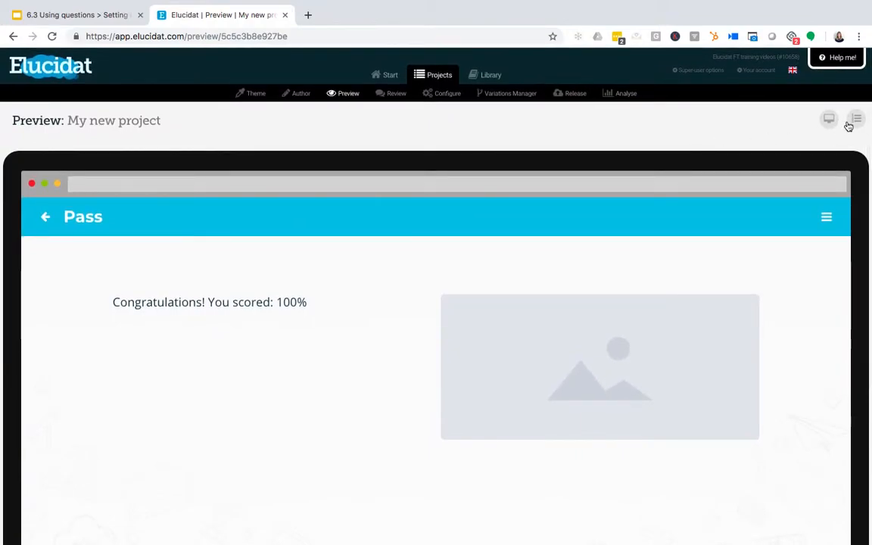
click(856, 119)
click(807, 303)
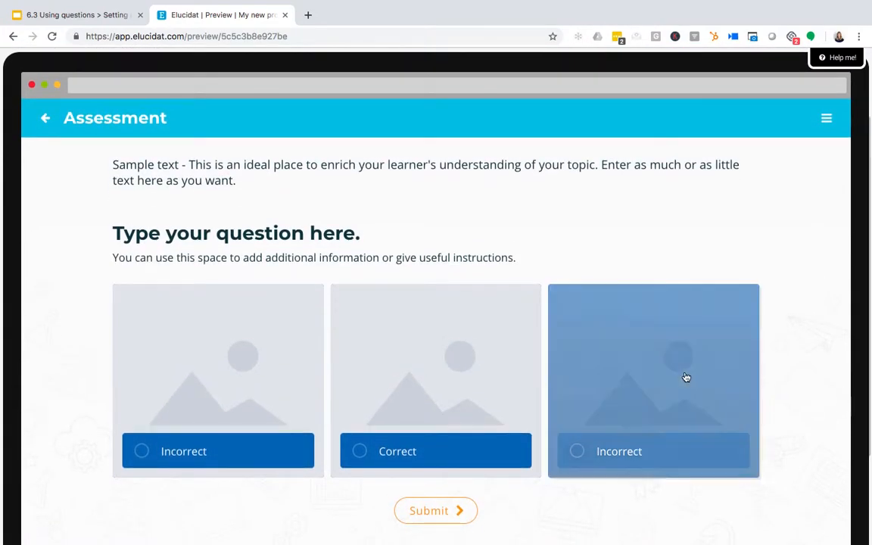
click(683, 378)
click(460, 513)
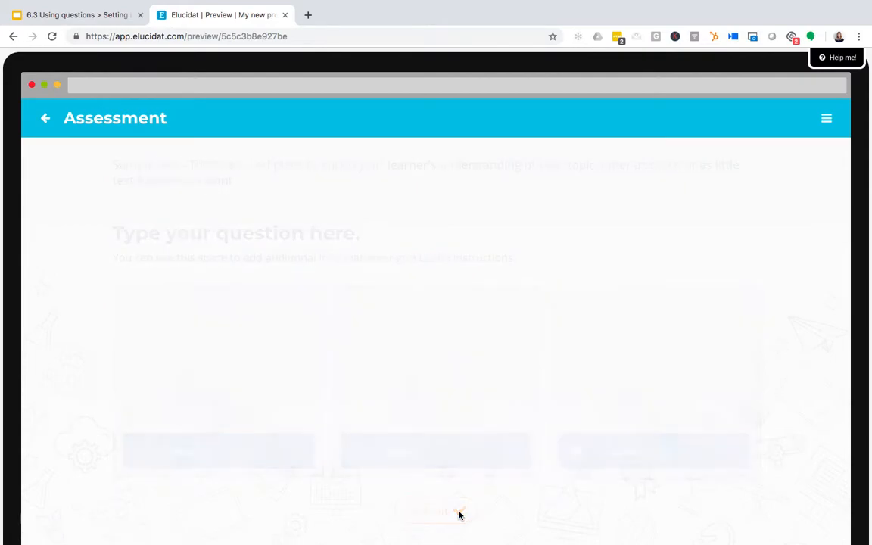
click(615, 418)
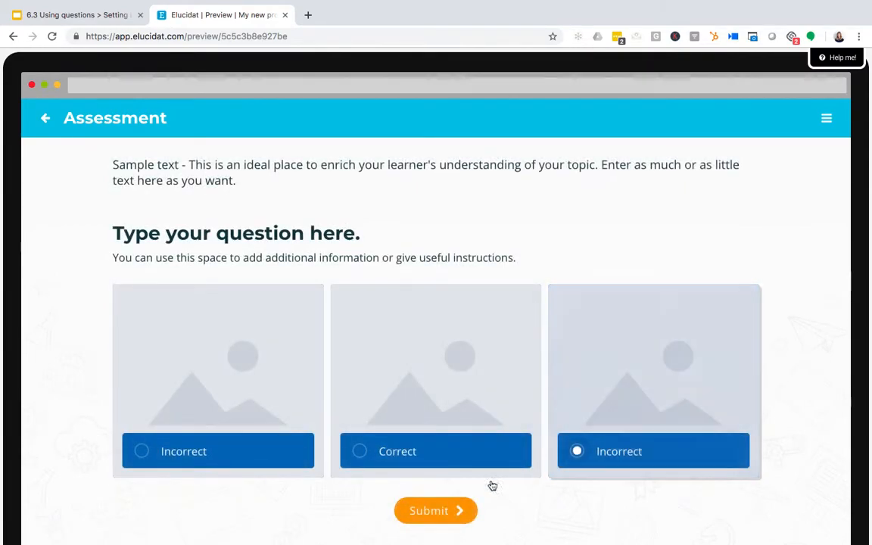
click(457, 512)
click(449, 372)
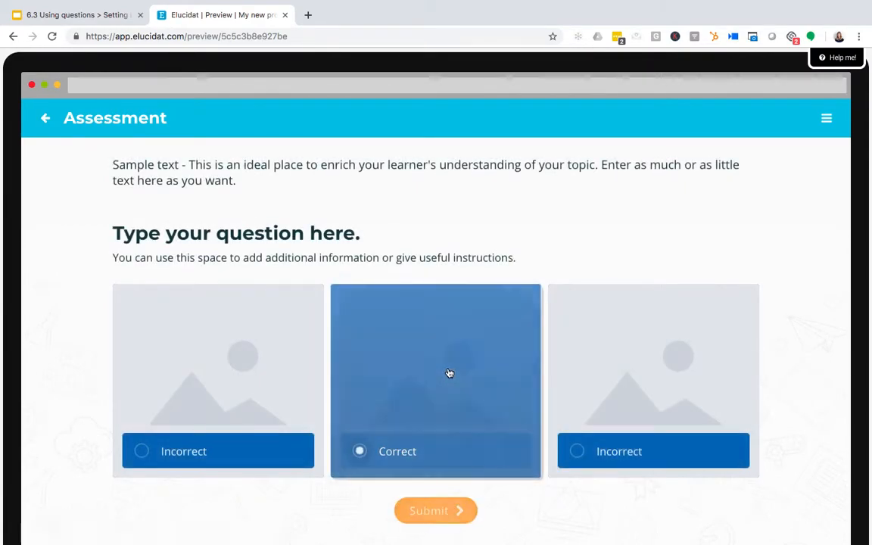
click(446, 519)
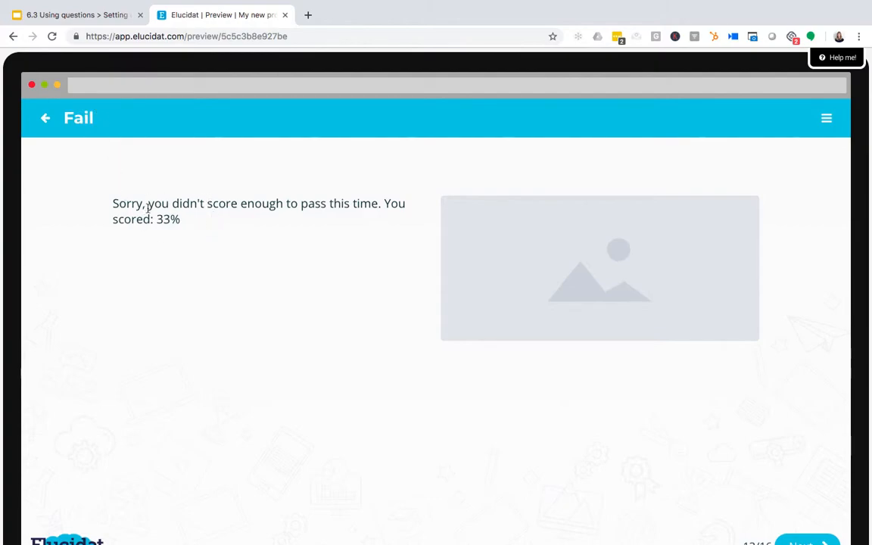
scroll(237, 228, up, 1)
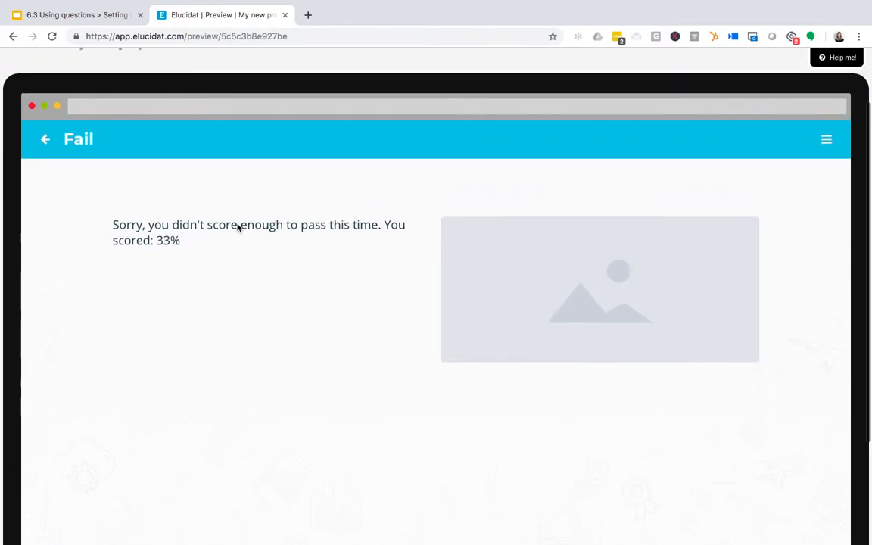
scroll(237, 228, up, 1)
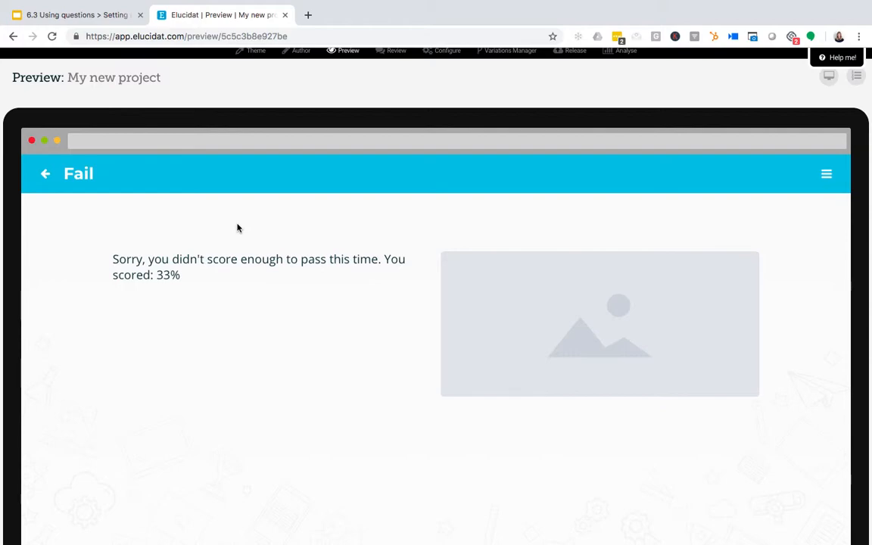
- Switch to the Google Slides presentation and show the "3 top tips" slide
click(114, 16)
key(Right)
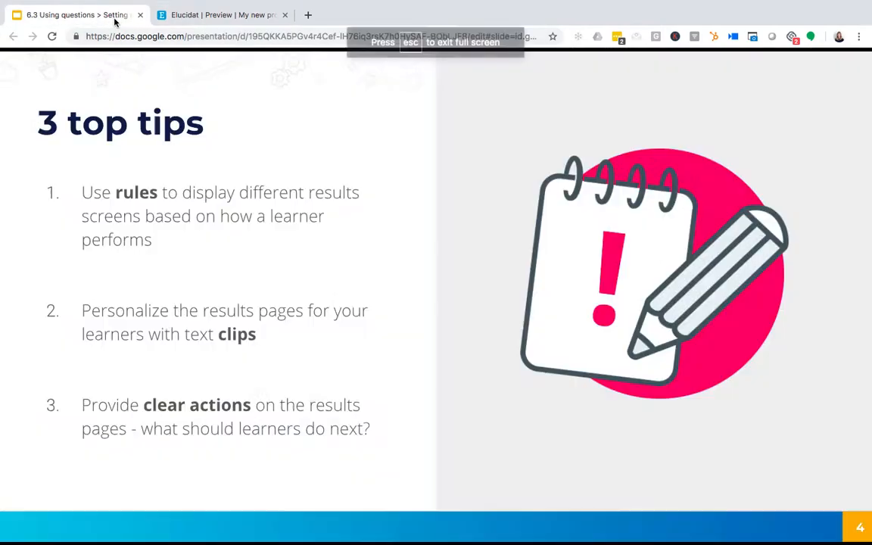